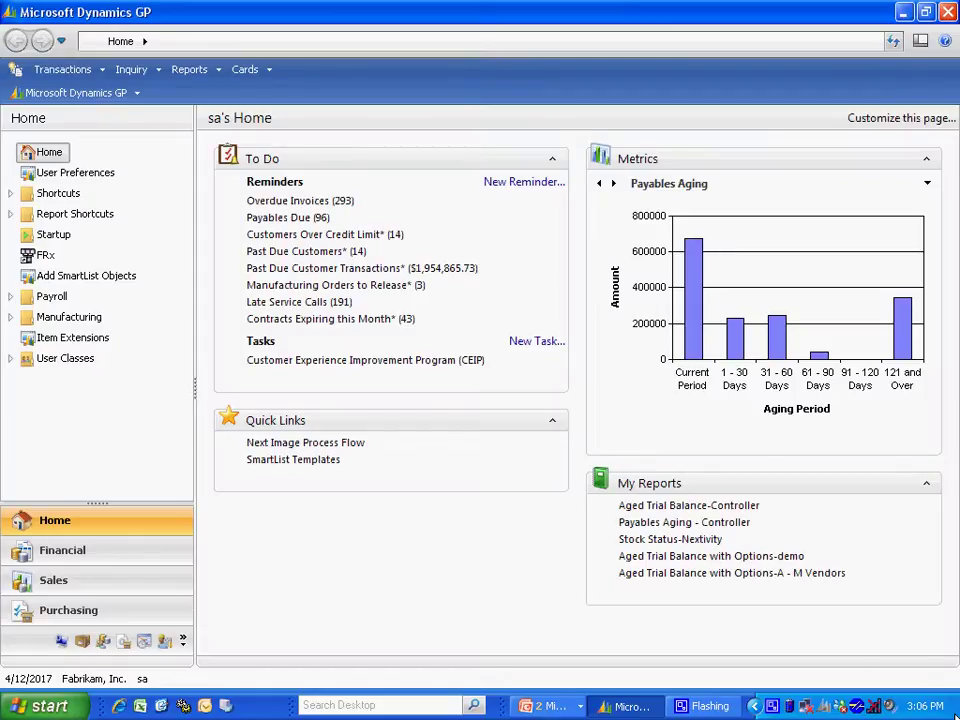
# - Open the financial Deferral Setup, review its posting methods and override options, and accept the settings
pyautogui.click(60, 92)
pyautogui.moveTo(100, 182)
pyautogui.moveTo(242, 188)
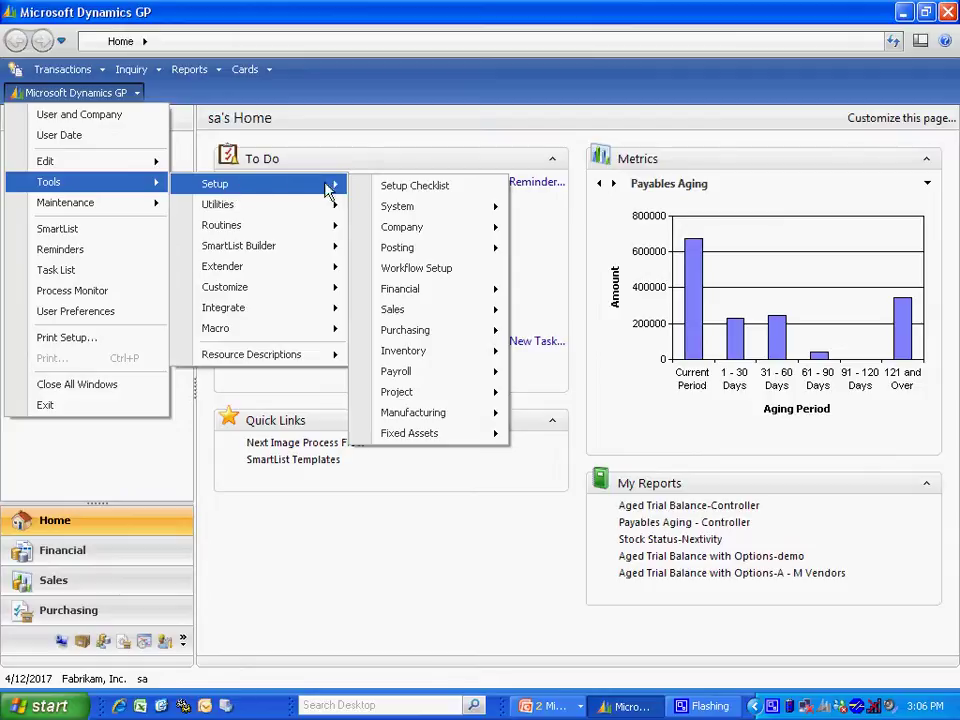
pyautogui.moveTo(429, 291)
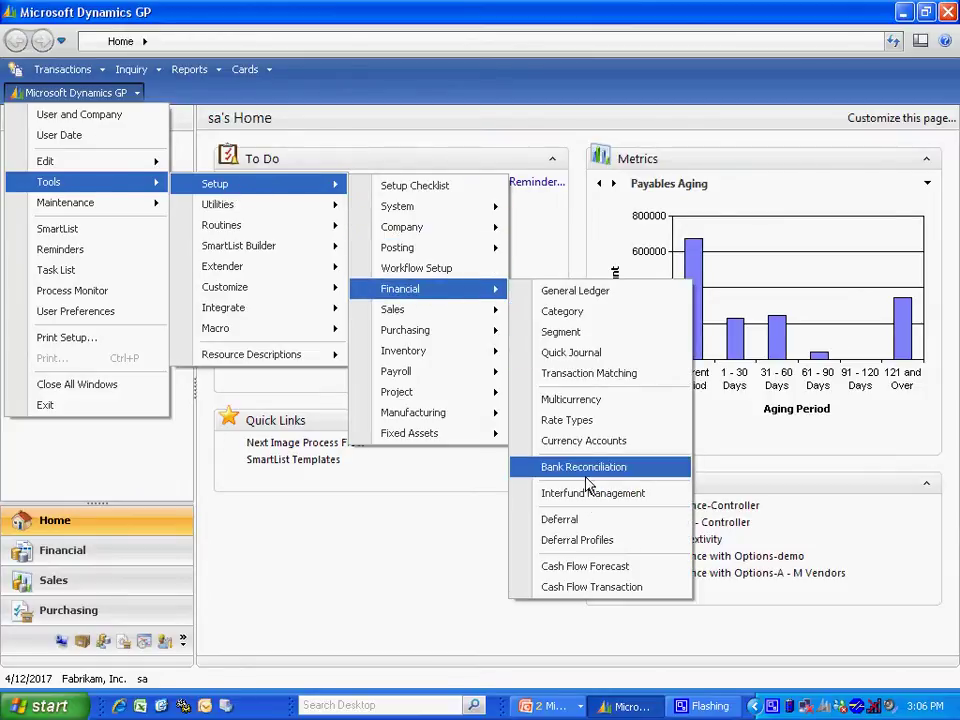
pyautogui.click(556, 520)
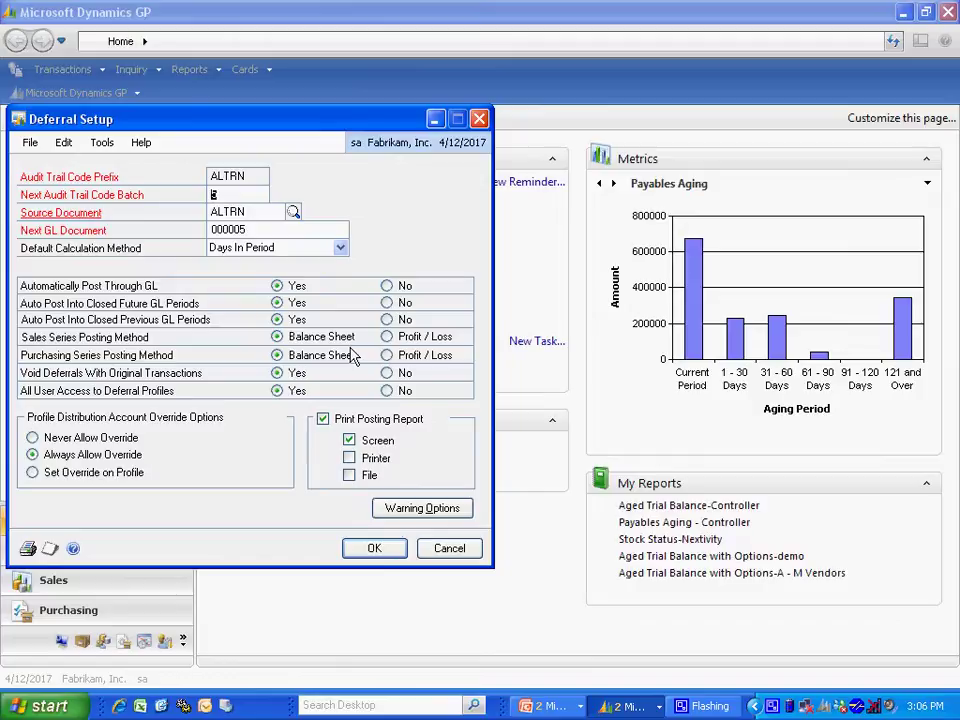
pyautogui.click(372, 549)
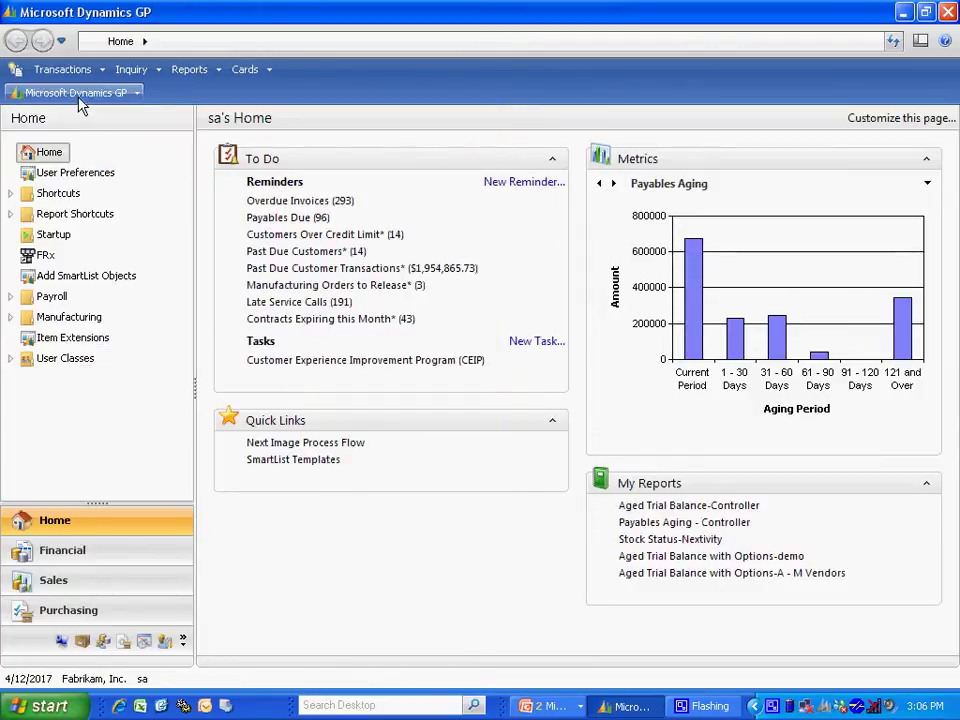
# - Open the SOFTWARE - 3 YR deferral profile, review its accounts and period information, and save it
pyautogui.click(79, 95)
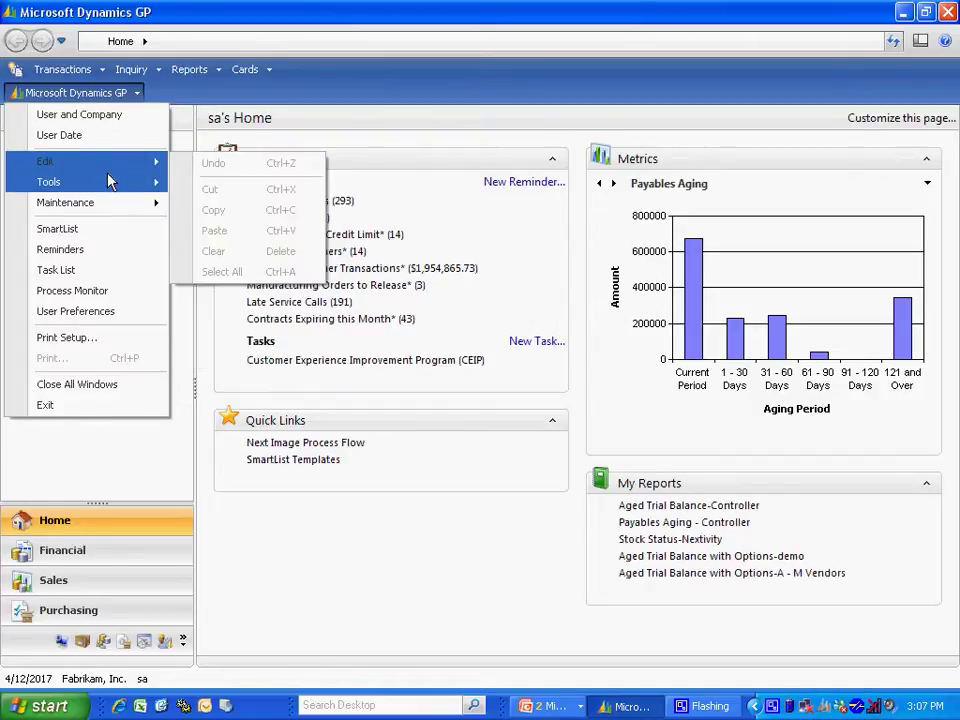
pyautogui.moveTo(316, 191)
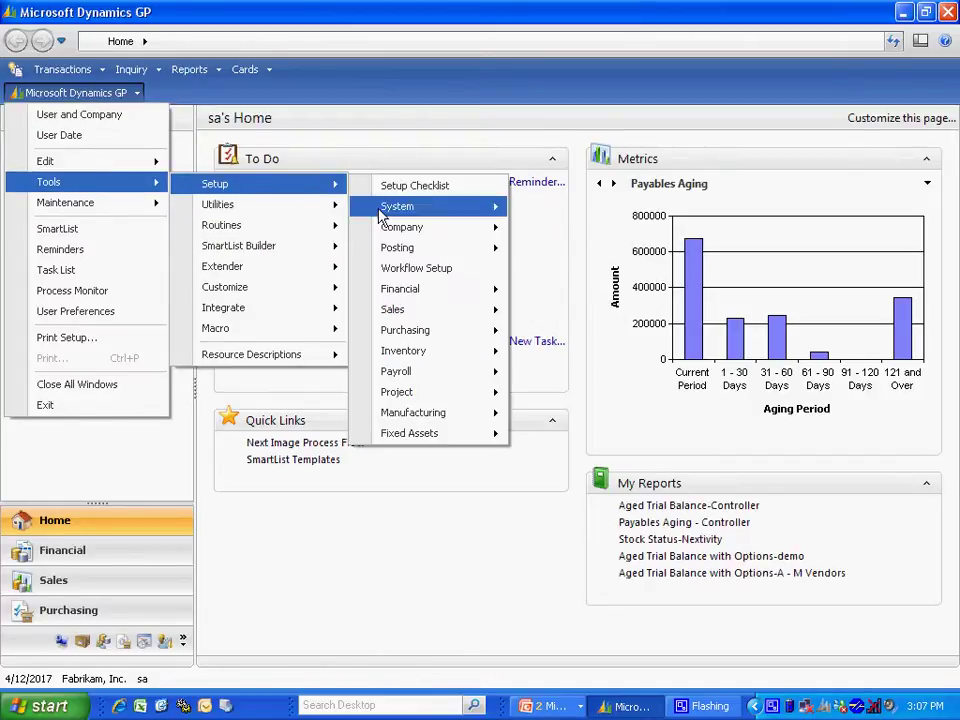
pyautogui.moveTo(425, 296)
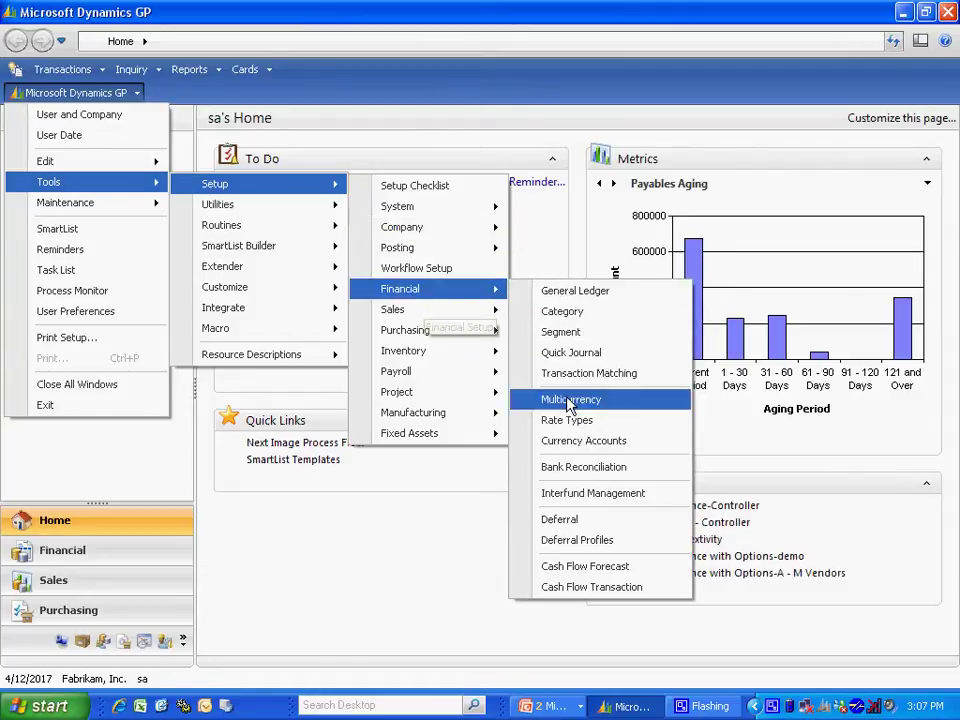
pyautogui.click(558, 540)
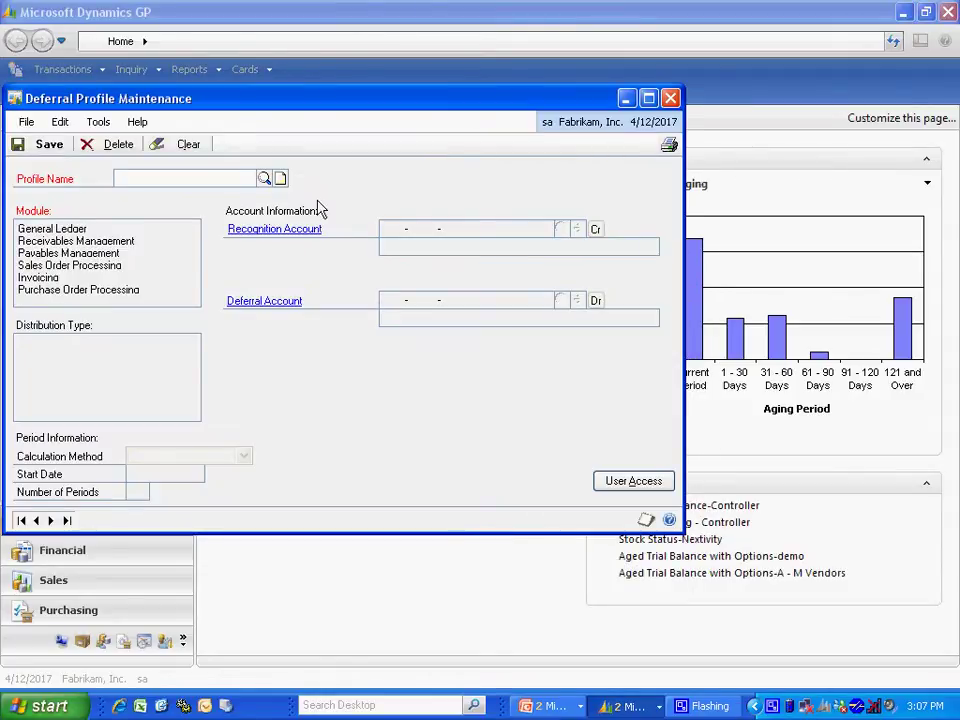
pyautogui.click(265, 178)
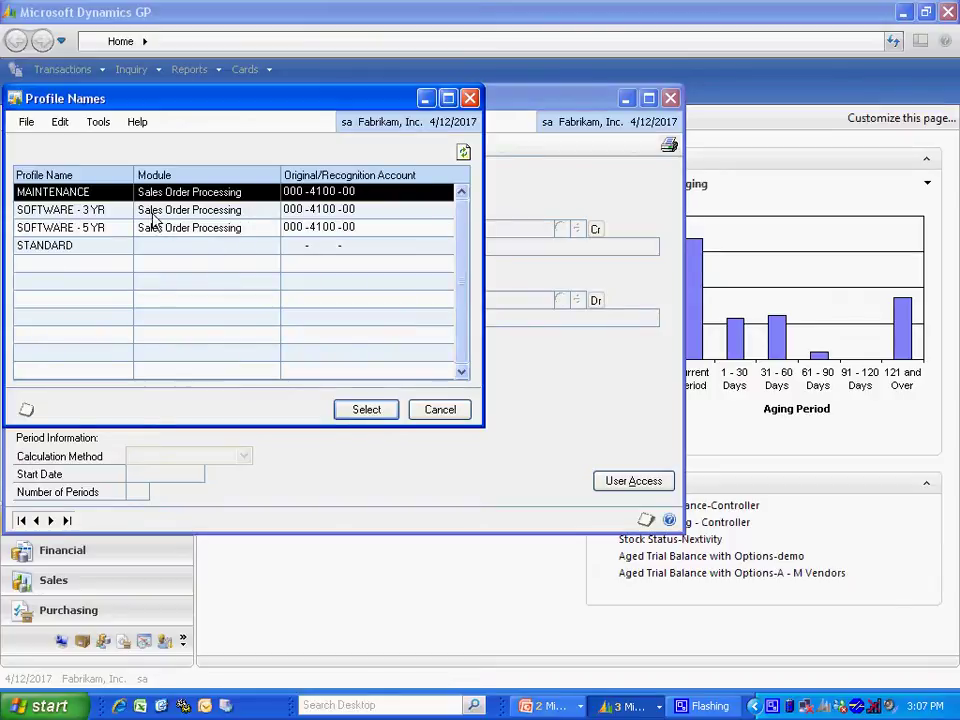
pyautogui.doubleClick(150, 211)
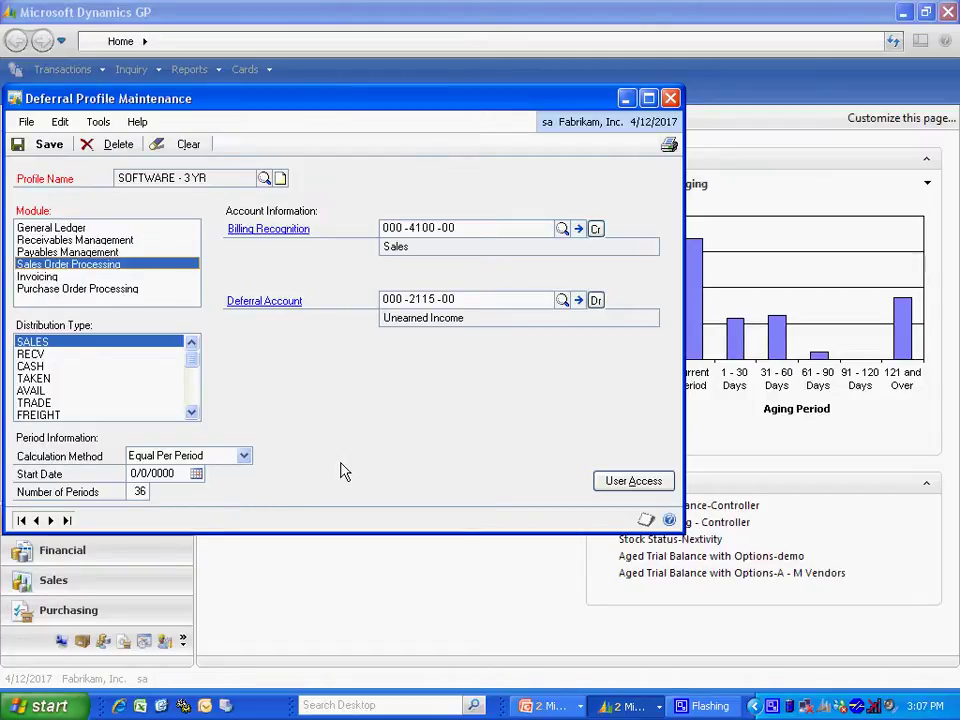
pyautogui.click(49, 144)
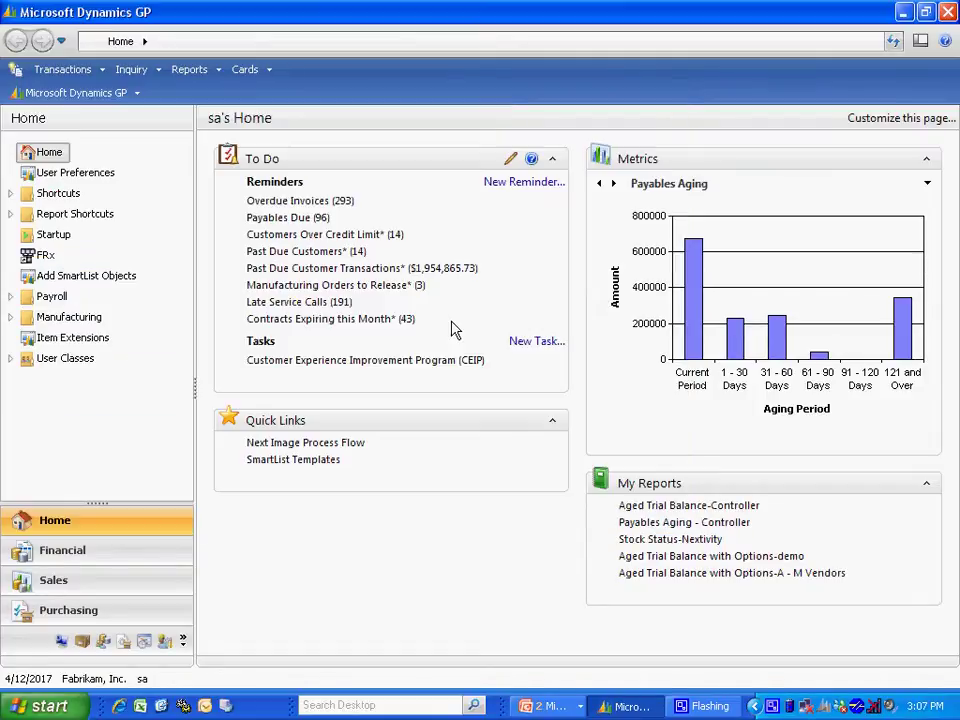
# - Start a new STDINV sales invoice for the customer Aaron Fitz Electrical
pyautogui.click(62, 70)
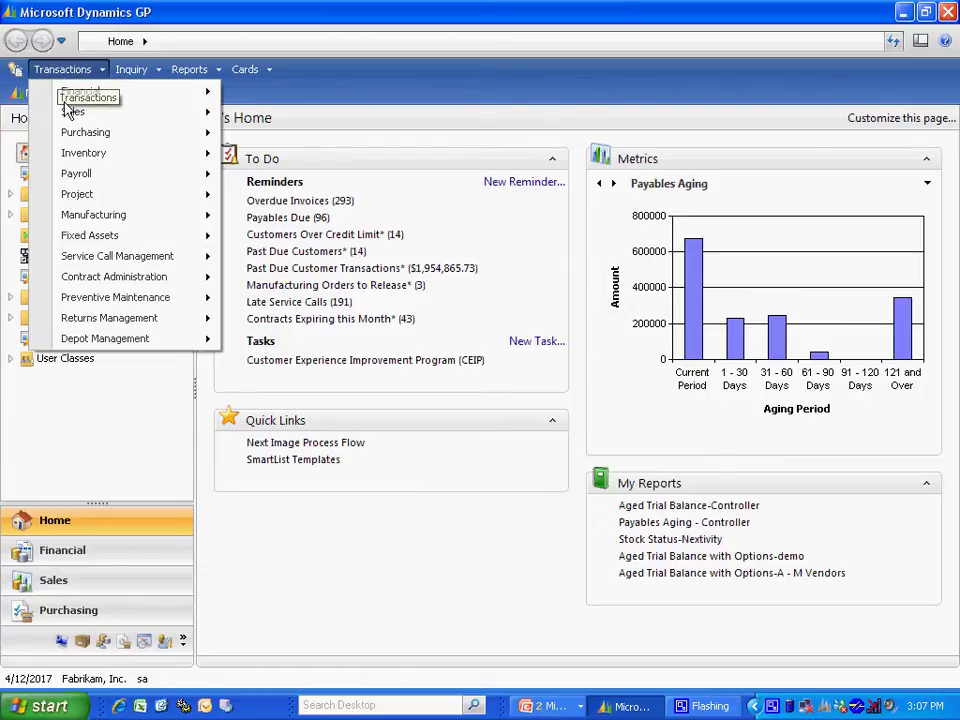
pyautogui.moveTo(203, 113)
pyautogui.click(240, 116)
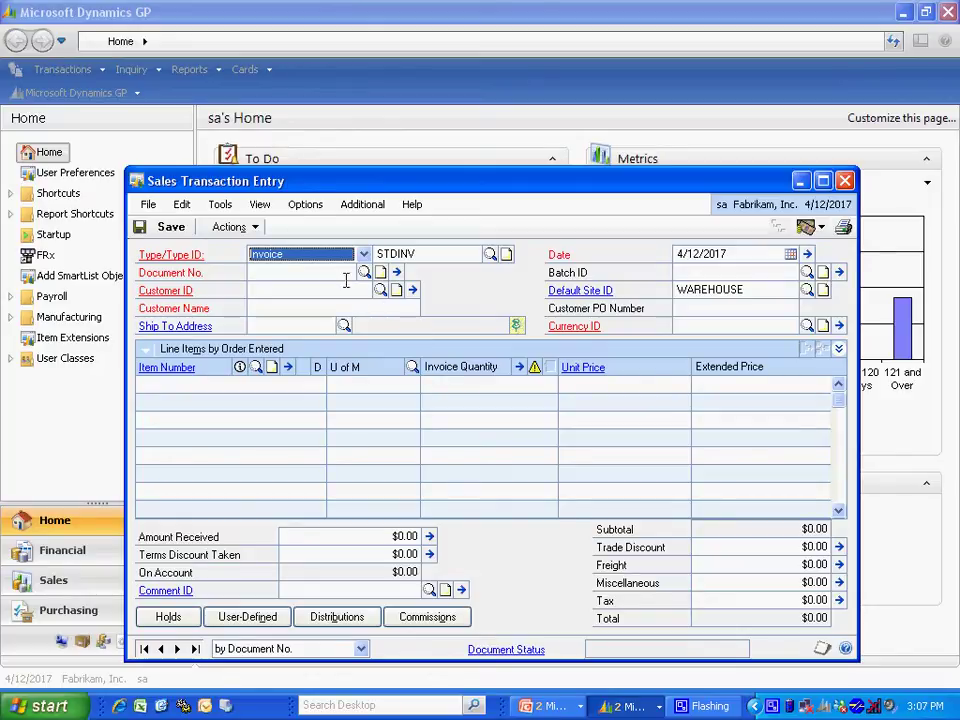
pyautogui.press('Tab')
pyautogui.press('Tab')
pyautogui.click(380, 291)
pyautogui.doubleClick(216, 302)
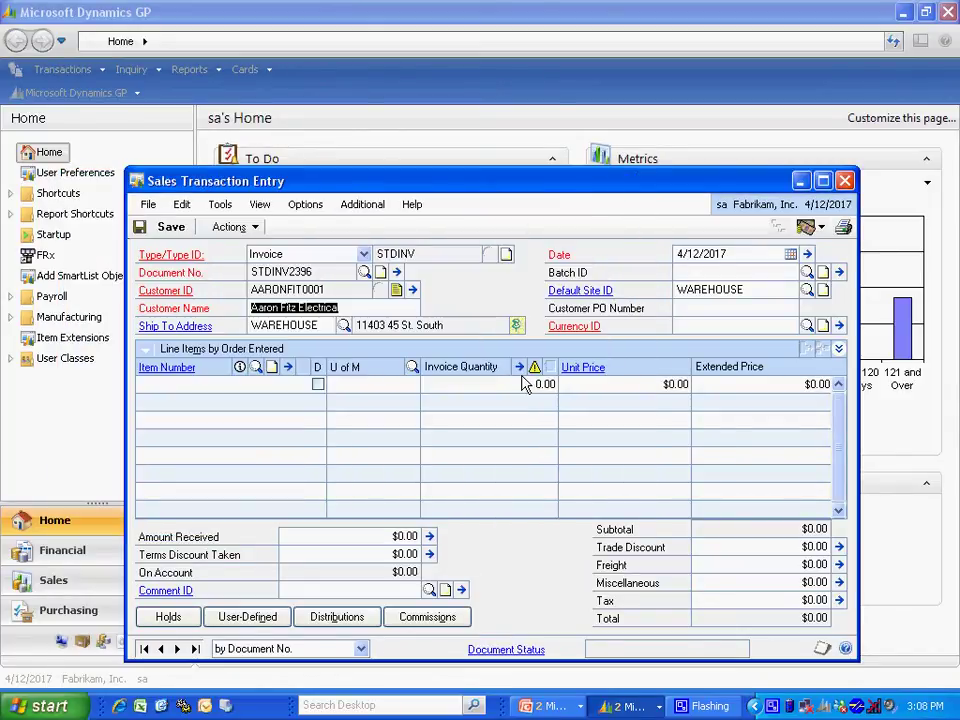
# - Assign the invoice to batch DEF and proceed to its line items
pyautogui.press('Tab')
pyautogui.press('Tab')
pyautogui.write('DEF')
pyautogui.press('Tab')
pyautogui.press('Tab')
pyautogui.press('Tab')
pyautogui.press('Tab')
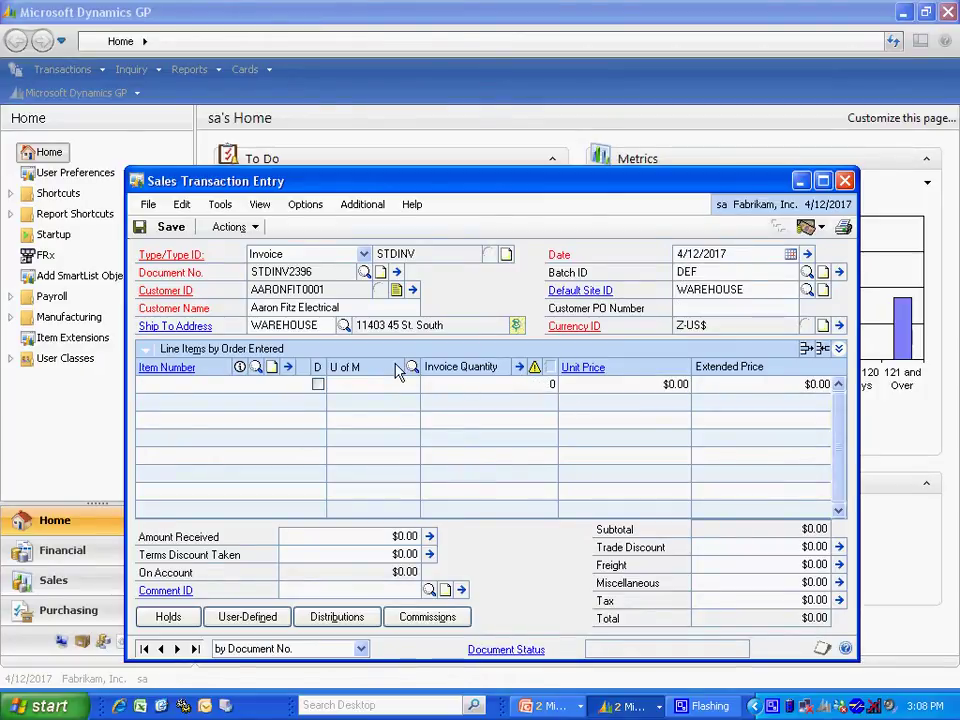
# - Add a SOFTWARE line item to the invoice with quantity 1 and a unit price of $30,000.00
pyautogui.write('SOFTW')
pyautogui.click(166, 402)
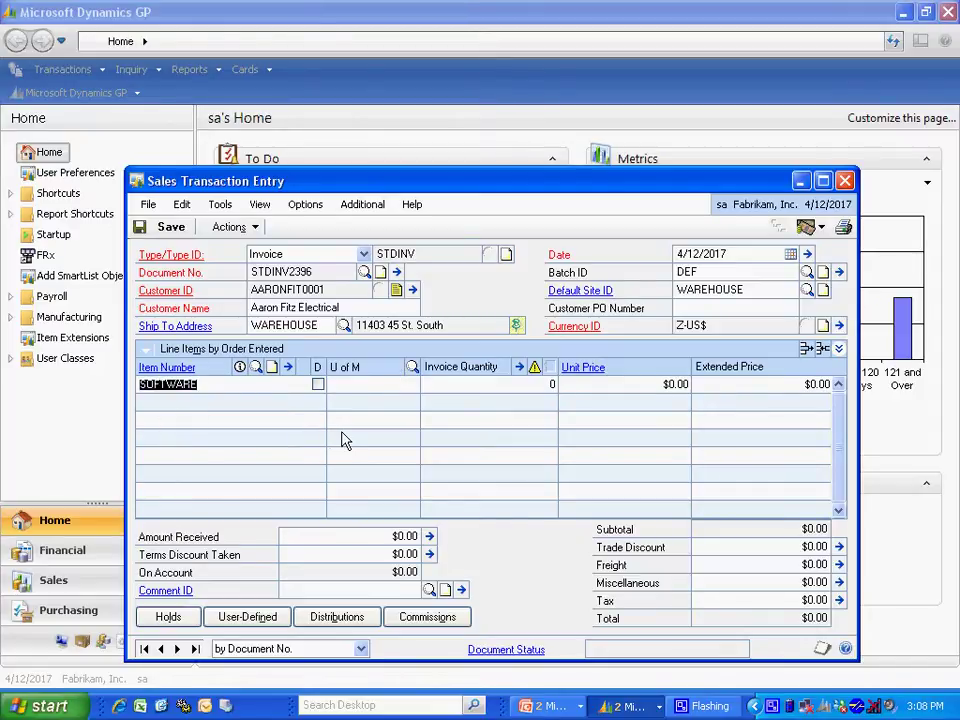
pyautogui.press('Tab')
pyautogui.write('1')
pyautogui.press('Tab')
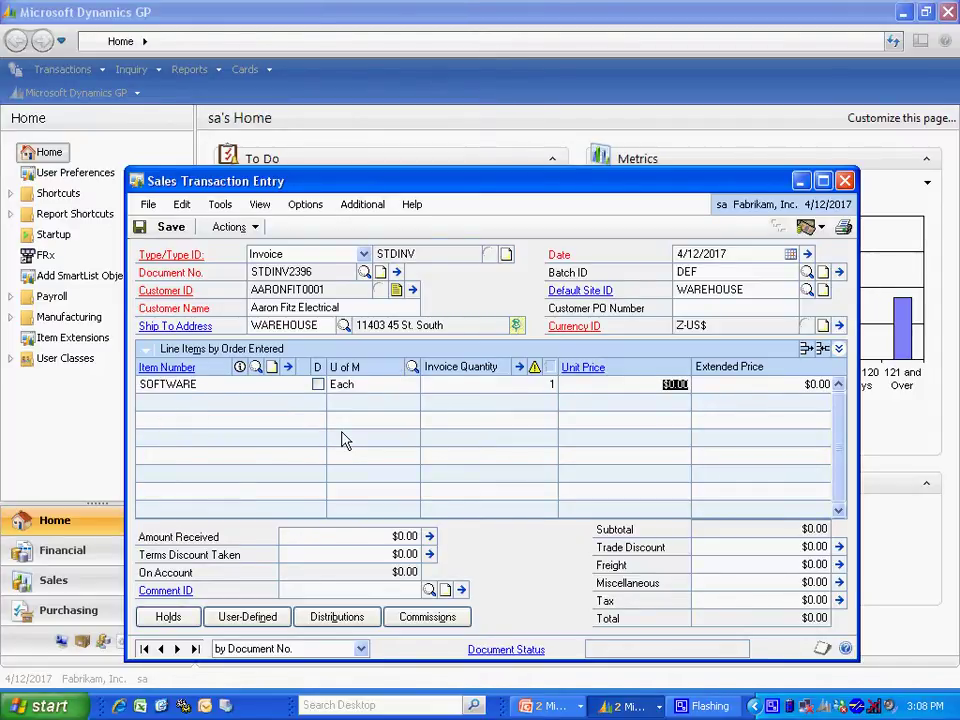
pyautogui.write('30000')
pyautogui.press('Tab')
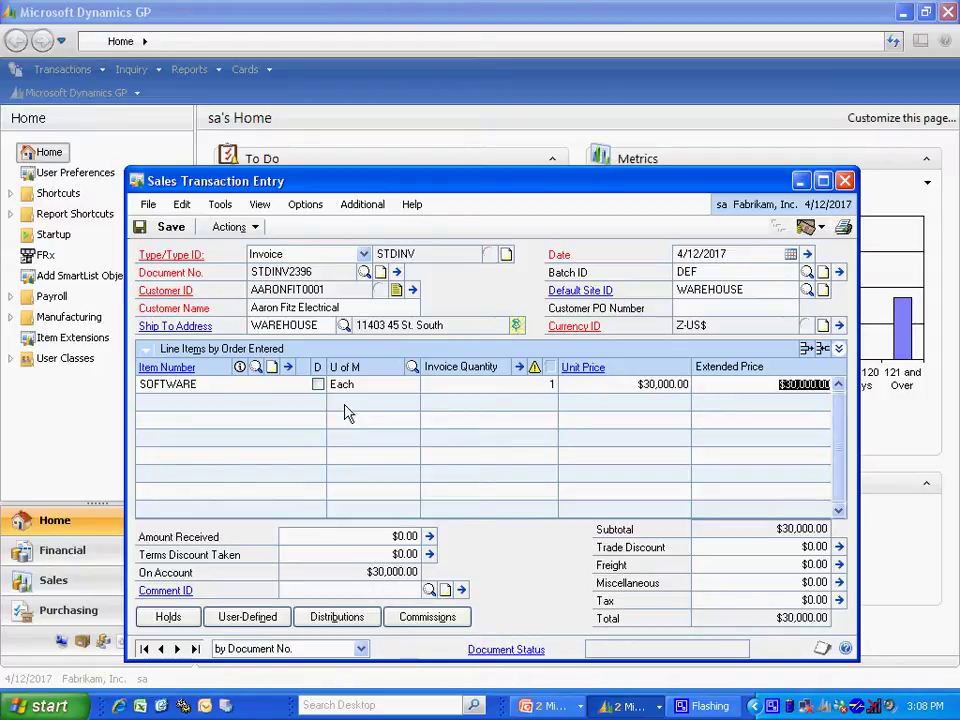
# - Open the invoice's distributions, continuing past the credit limit, and change the SALES line's account to 000-2115-00
pyautogui.click(352, 618)
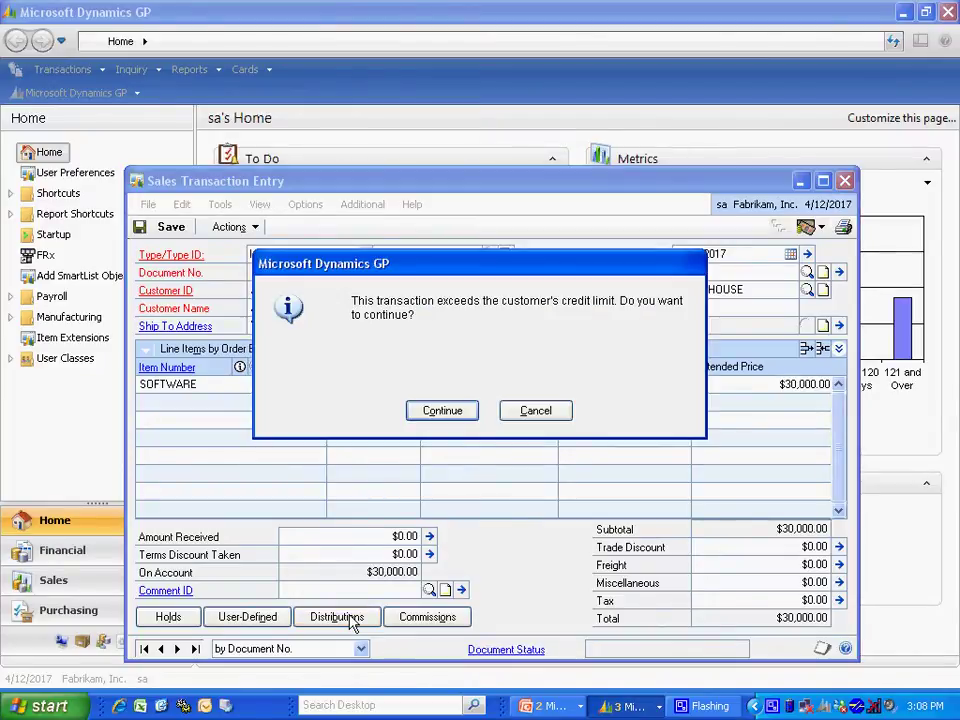
pyautogui.click(450, 414)
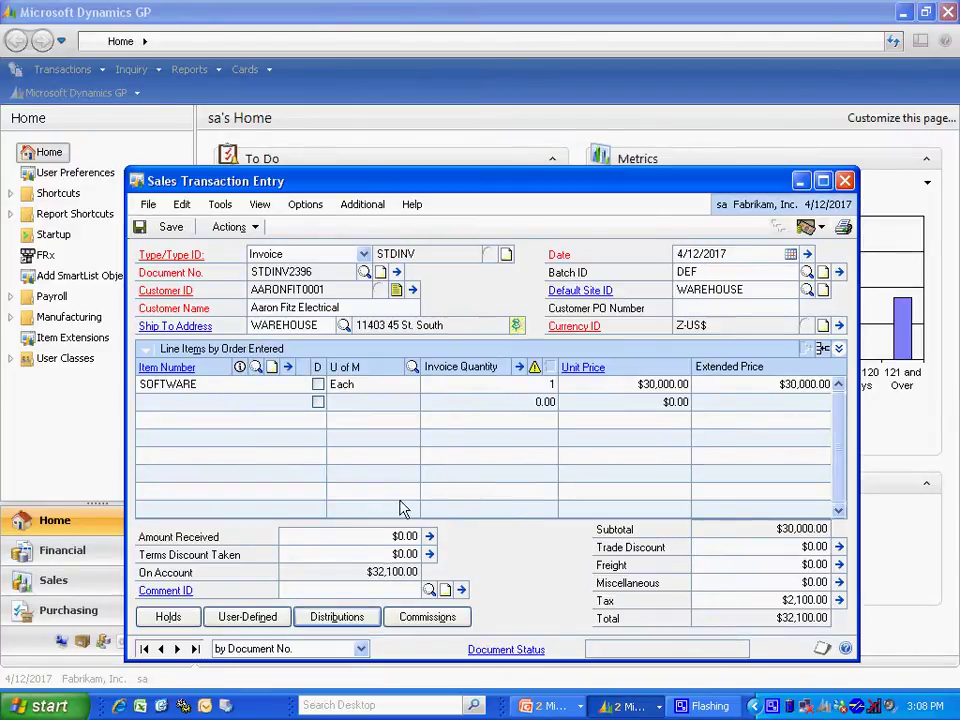
pyautogui.click(347, 620)
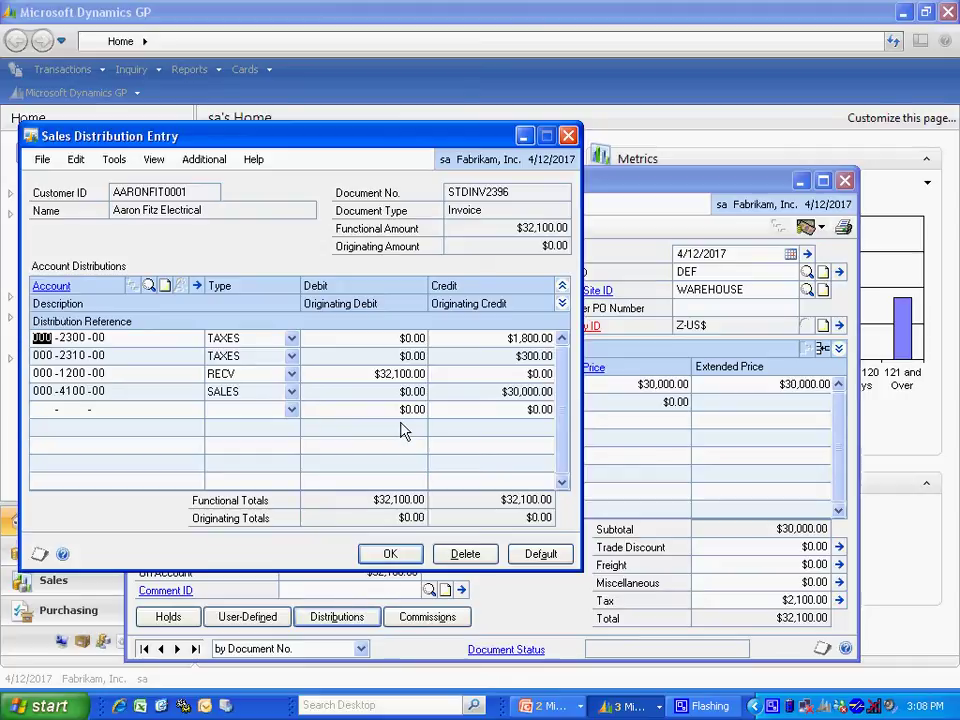
pyautogui.click(437, 391)
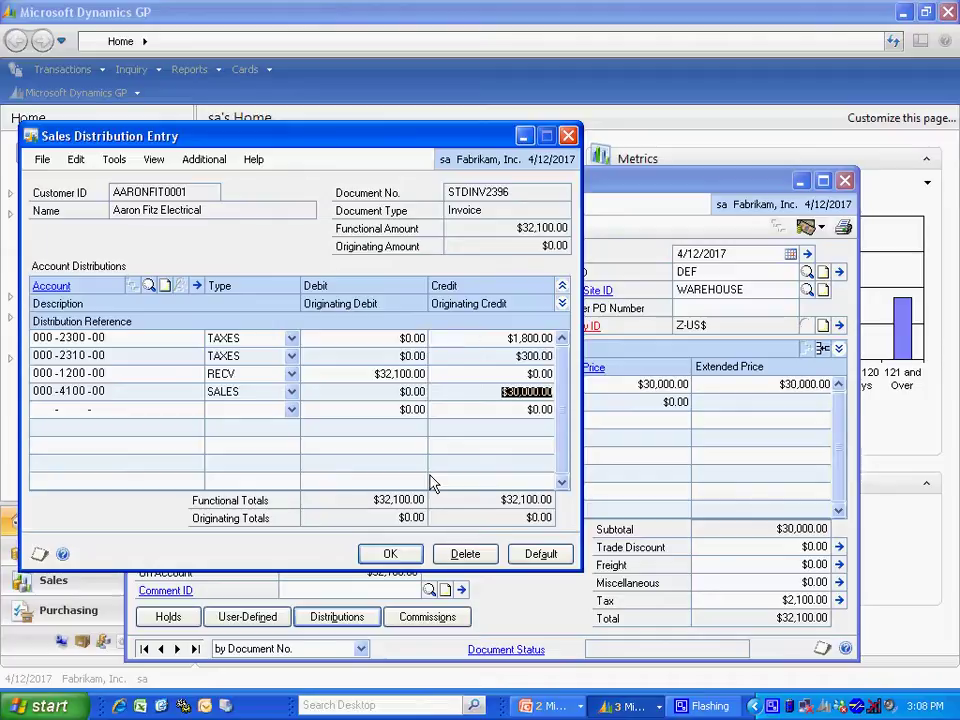
pyautogui.doubleClick(80, 391)
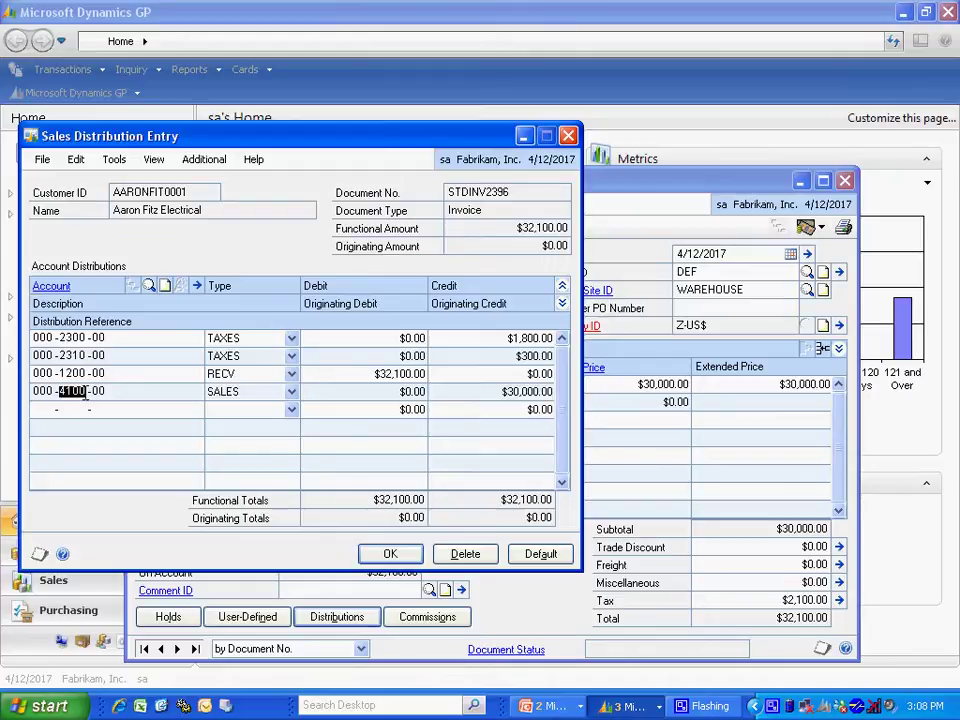
pyautogui.write('2115')
pyautogui.press('Tab')
pyautogui.press('Tab')
pyautogui.press('Tab')
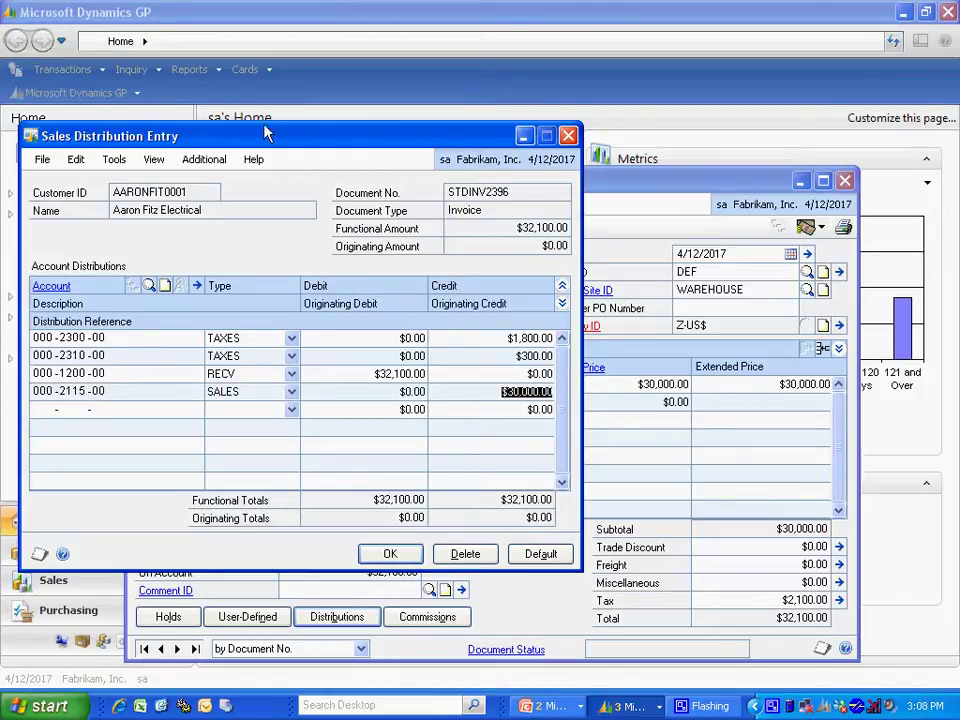
# - Allocate the SALES distribution with the SOFTWARE - 3 YR deferral profile after reviewing its schedule, and accept the distributions
pyautogui.click(205, 163)
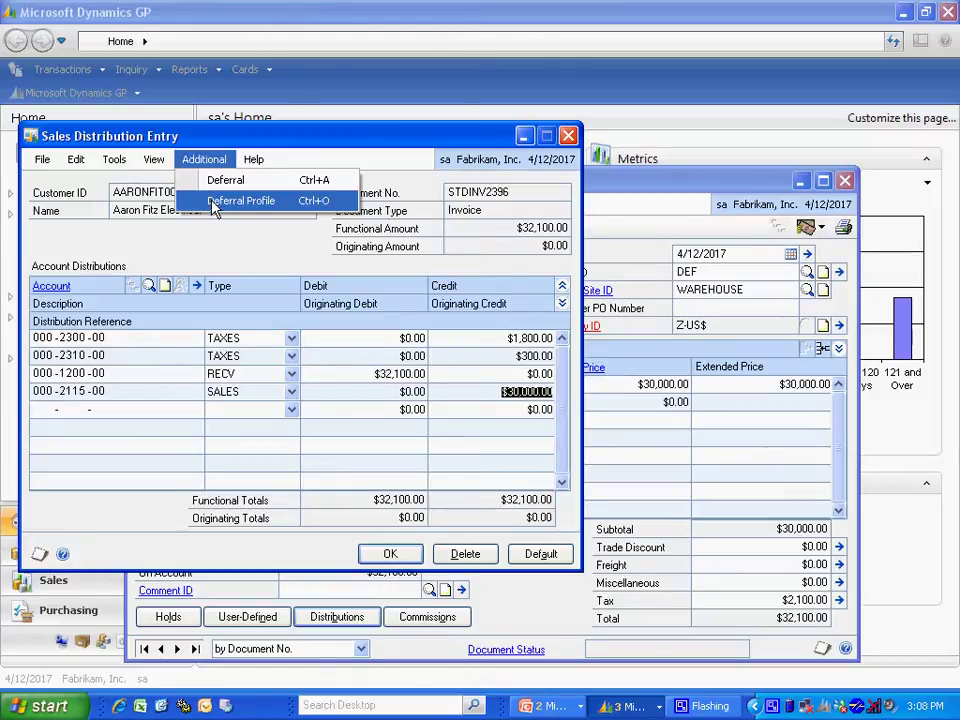
pyautogui.click(213, 203)
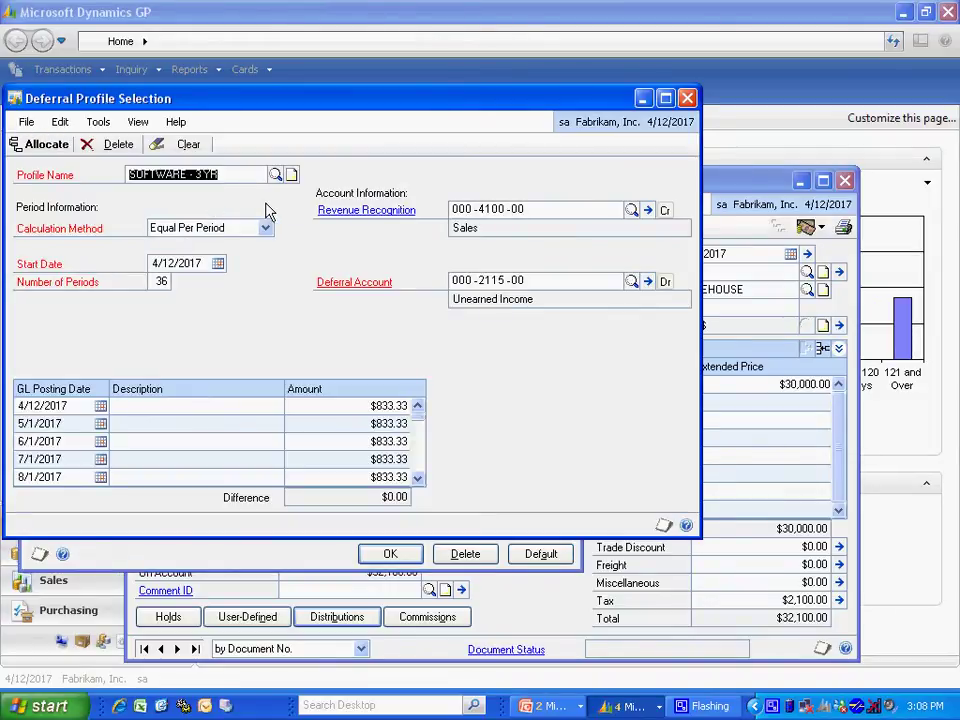
pyautogui.press('Tab')
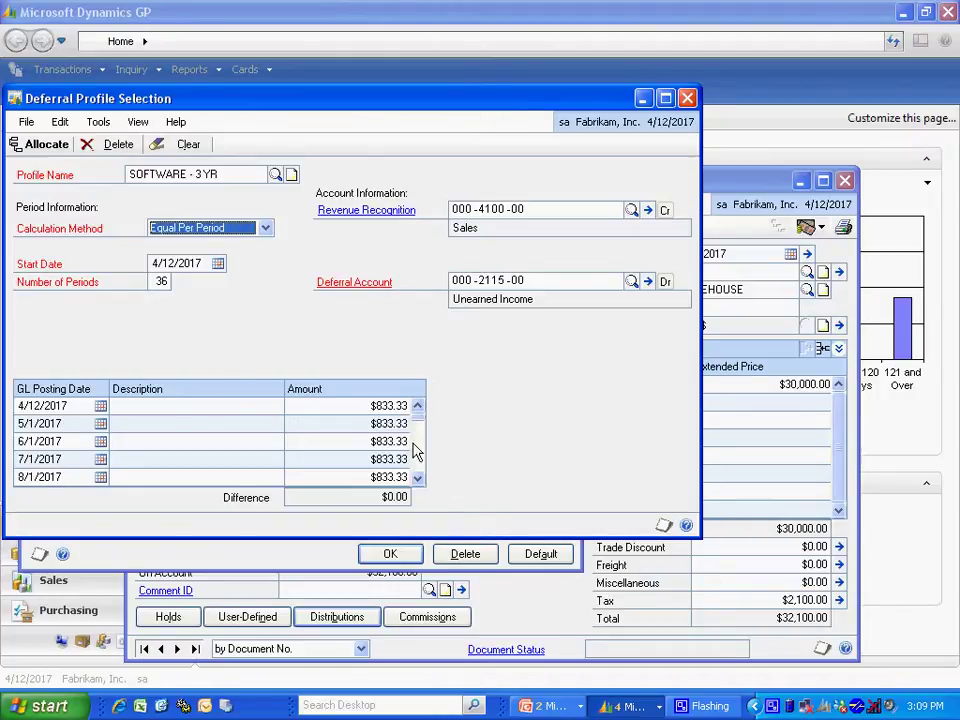
pyautogui.click(418, 479)
pyautogui.click(418, 479)
pyautogui.click(418, 479)
pyautogui.click(418, 479)
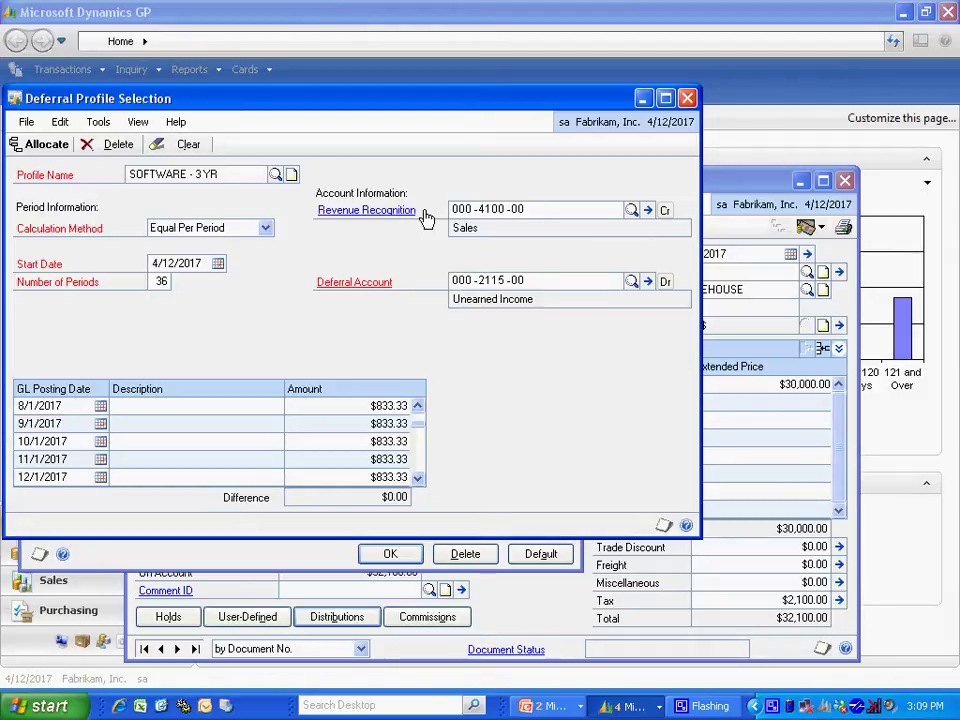
pyautogui.click(33, 147)
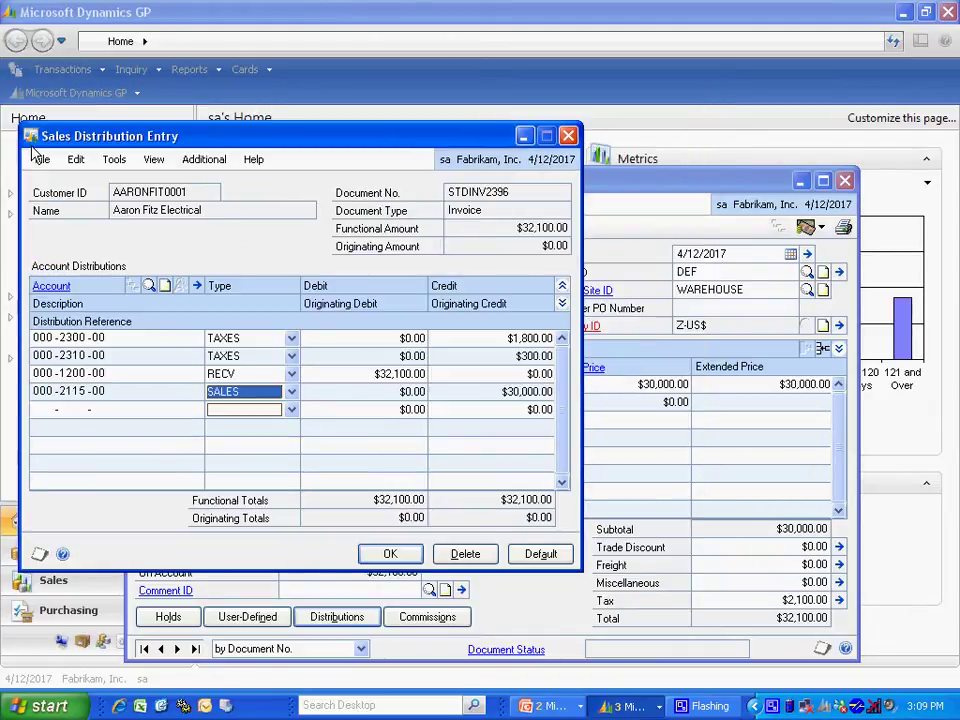
pyautogui.click(390, 553)
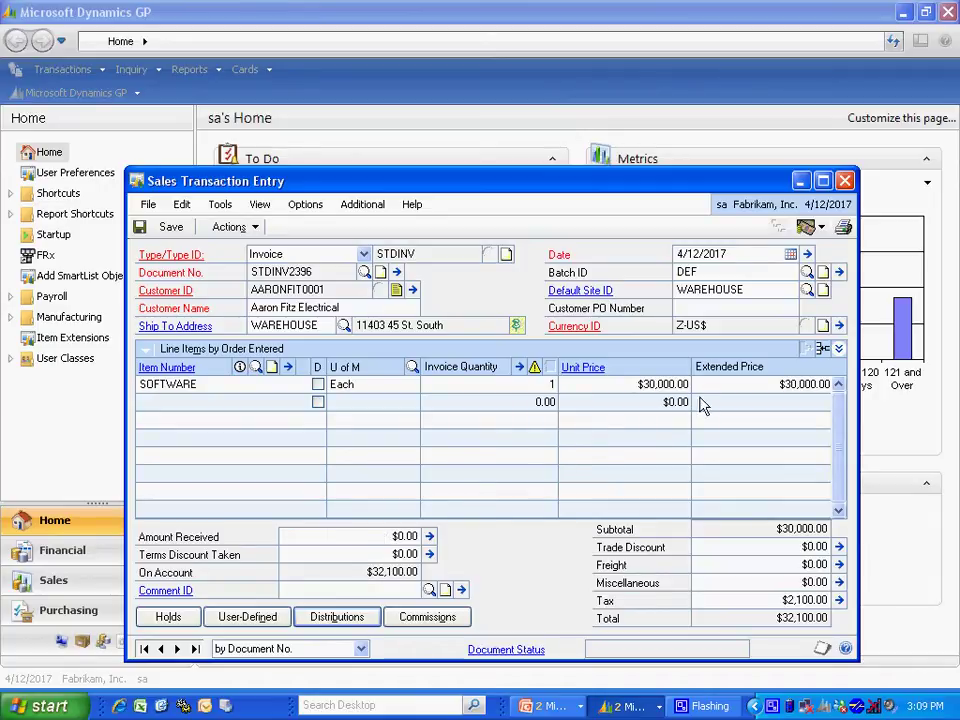
# - Save the invoice and print its Edit List
pyautogui.click(843, 228)
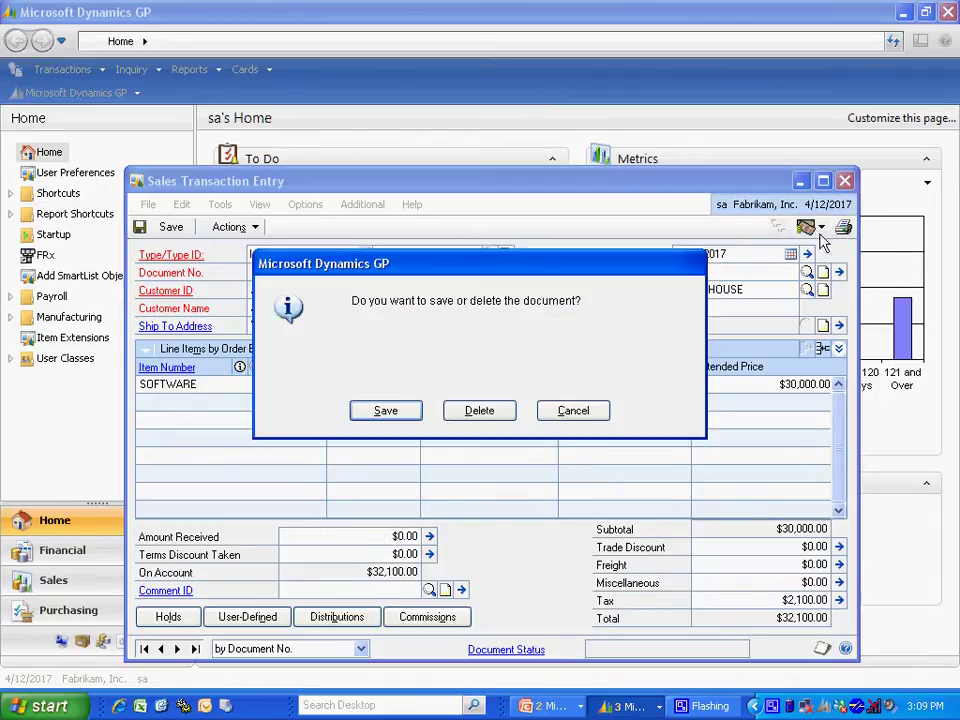
pyautogui.click(385, 412)
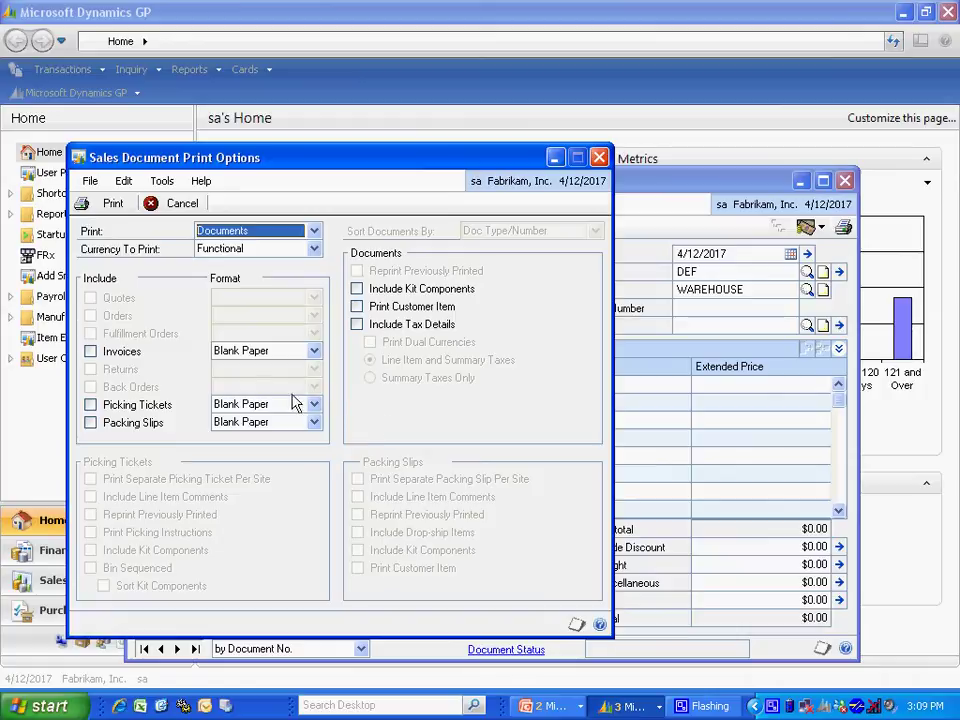
pyautogui.click(314, 231)
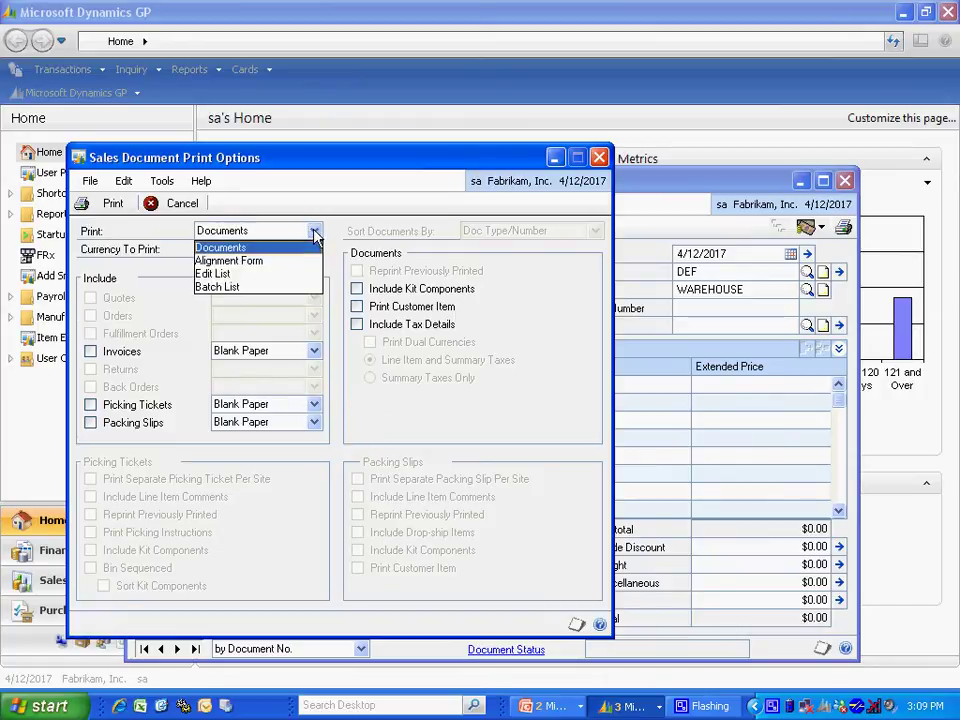
pyautogui.click(283, 276)
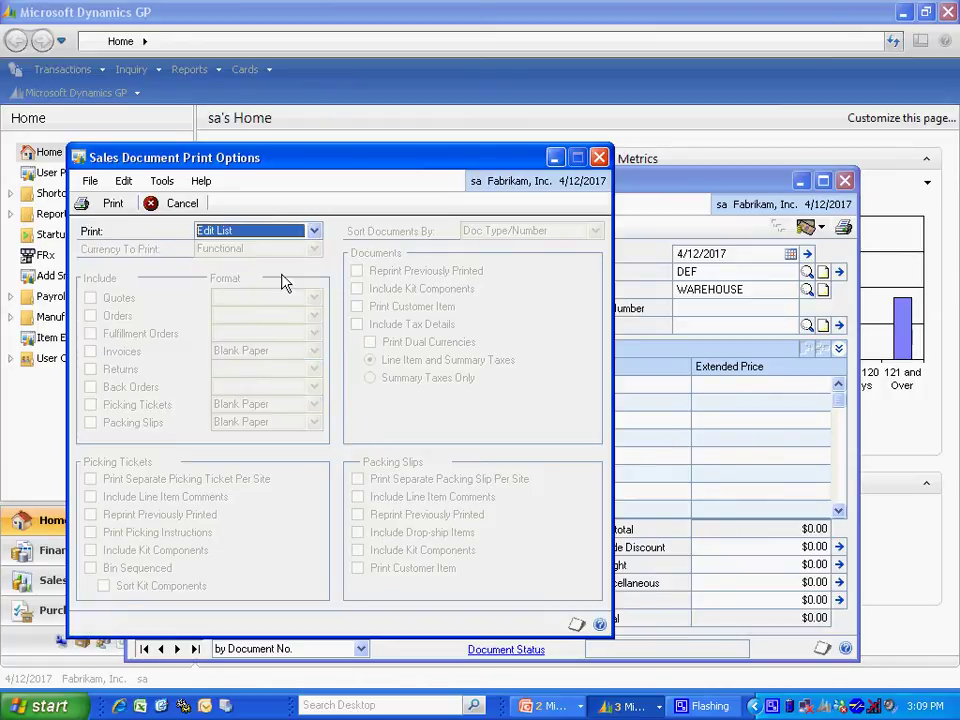
pyautogui.click(113, 204)
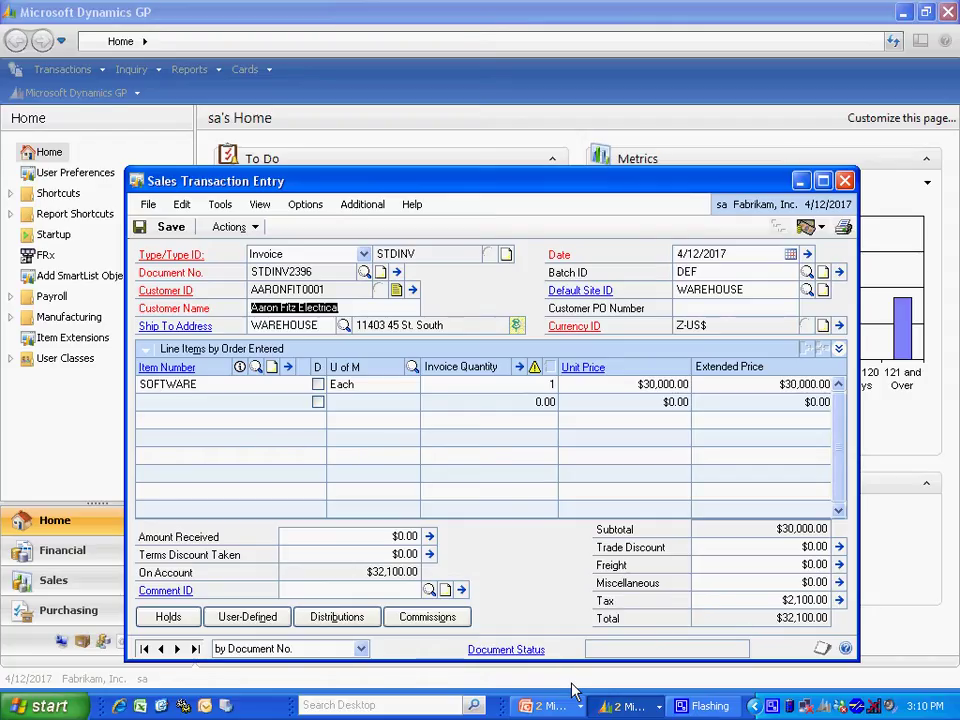
# - Clear the batch ID from the software sales invoice and post the invoice individually
pyautogui.click(709, 272)
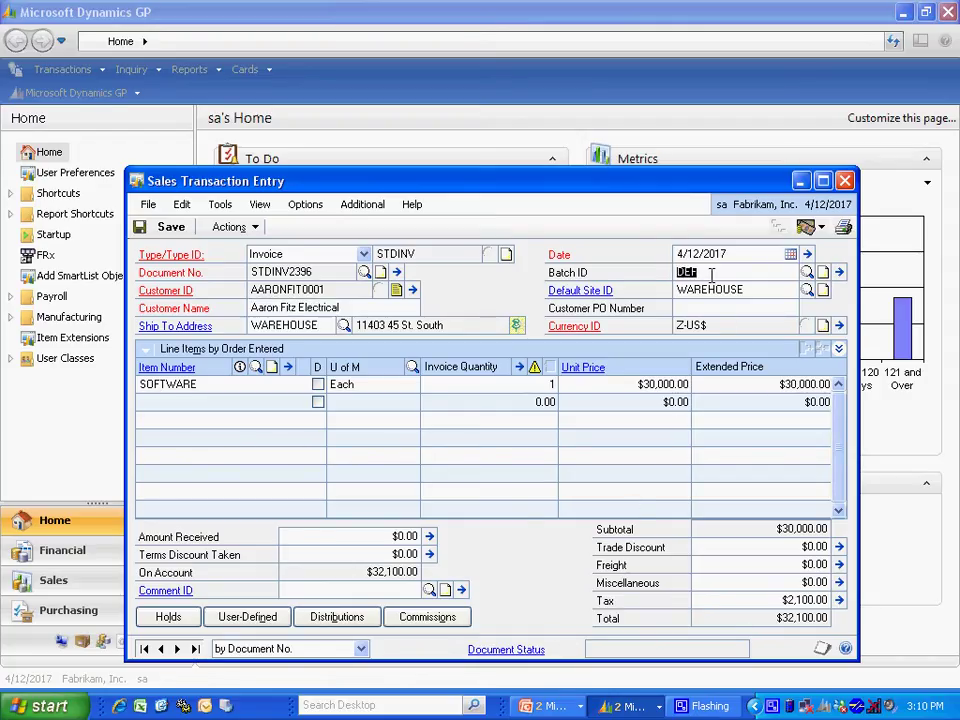
pyautogui.press('Delete')
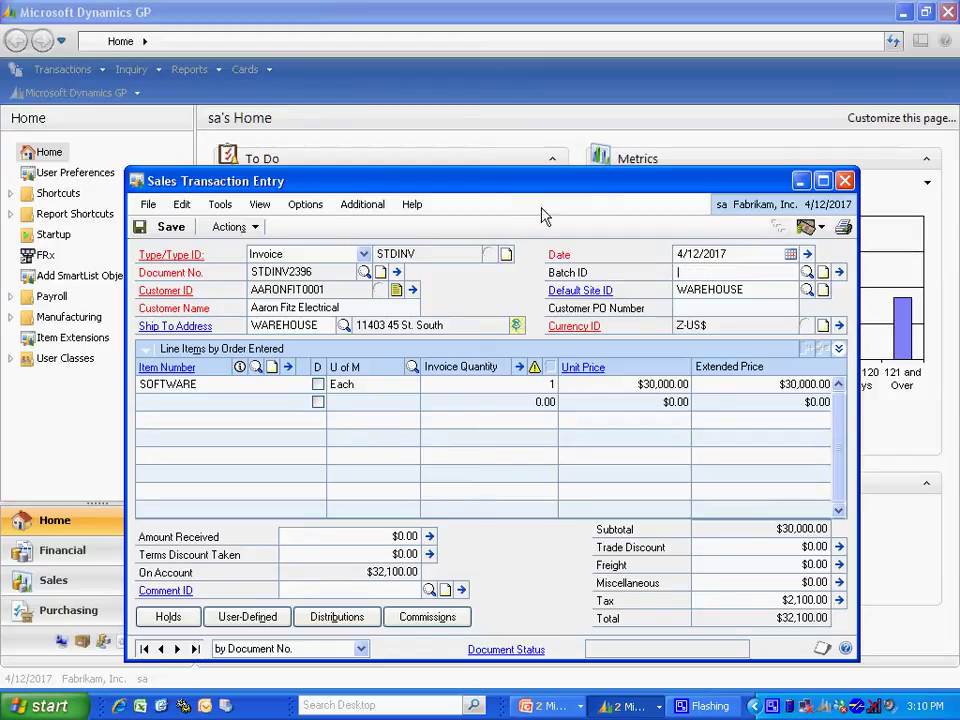
pyautogui.click(236, 228)
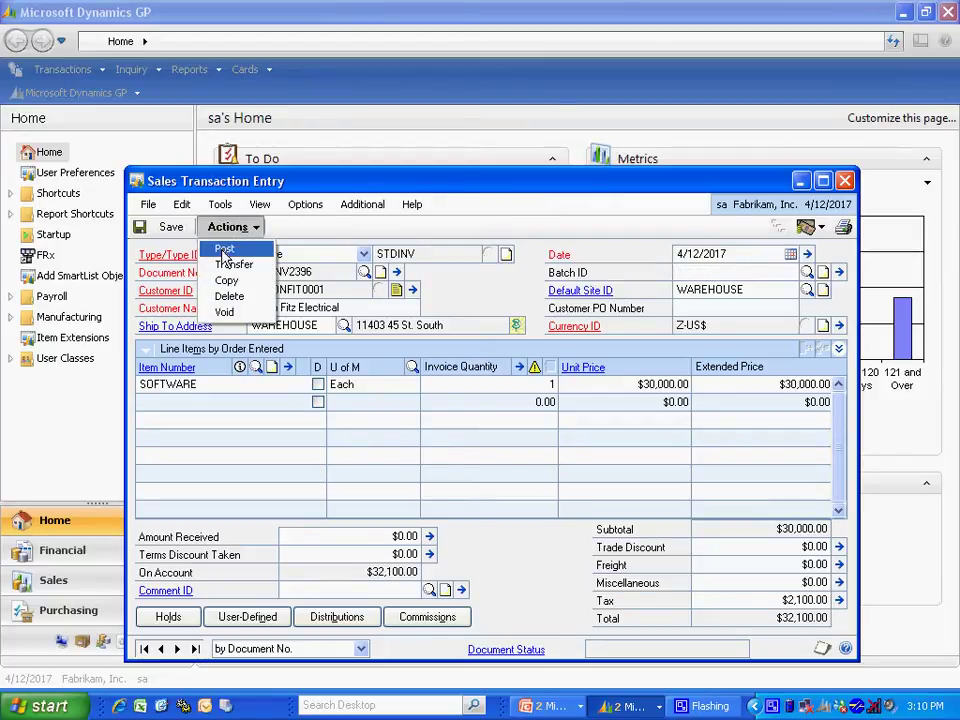
pyautogui.click(224, 249)
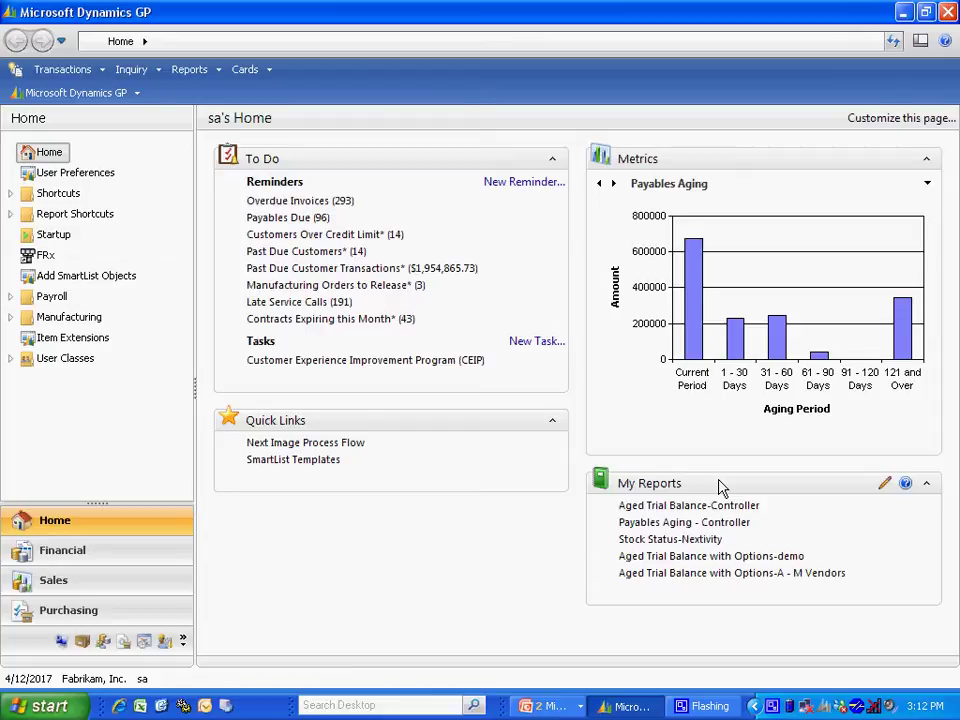
# - Open the Deferred Software option of the Detailed financial deferral report for modification
pyautogui.click(188, 72)
pyautogui.moveTo(206, 133)
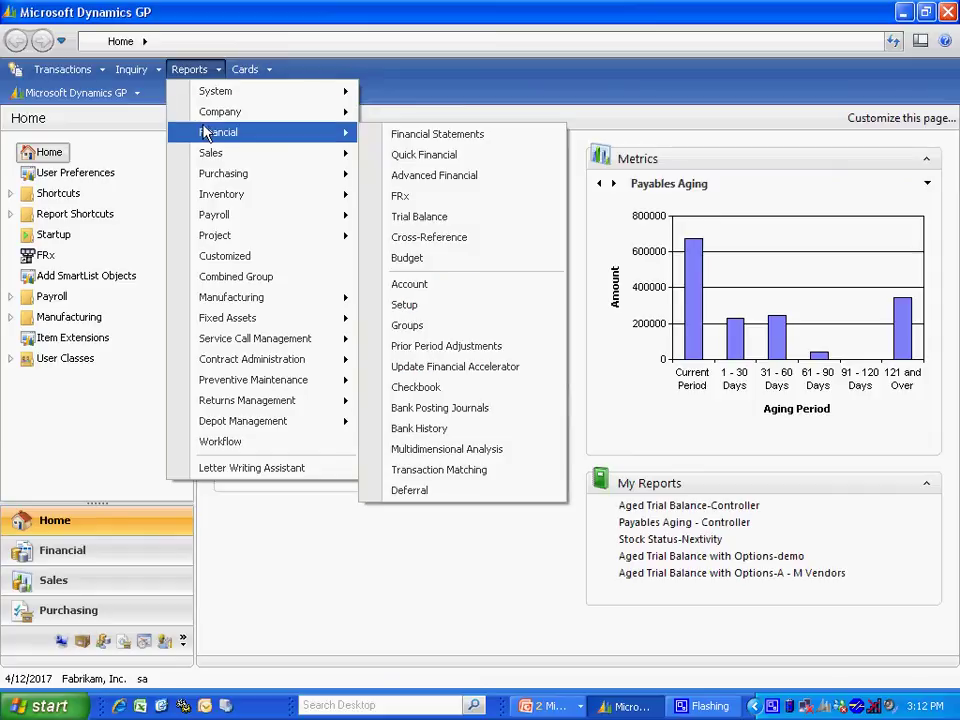
pyautogui.click(405, 492)
pyautogui.click(92, 333)
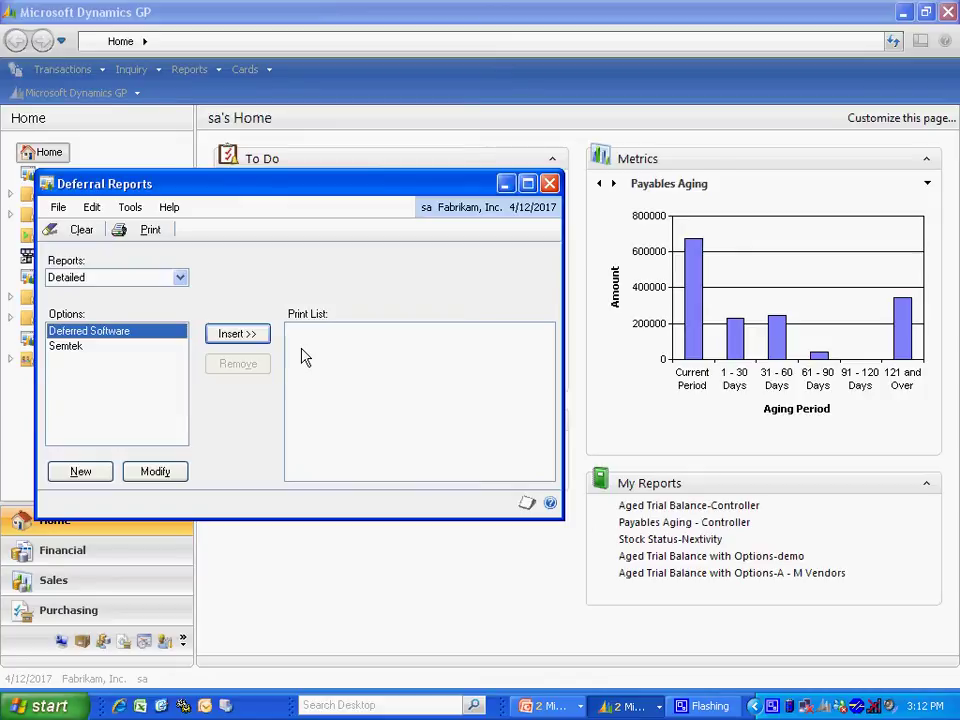
pyautogui.click(152, 476)
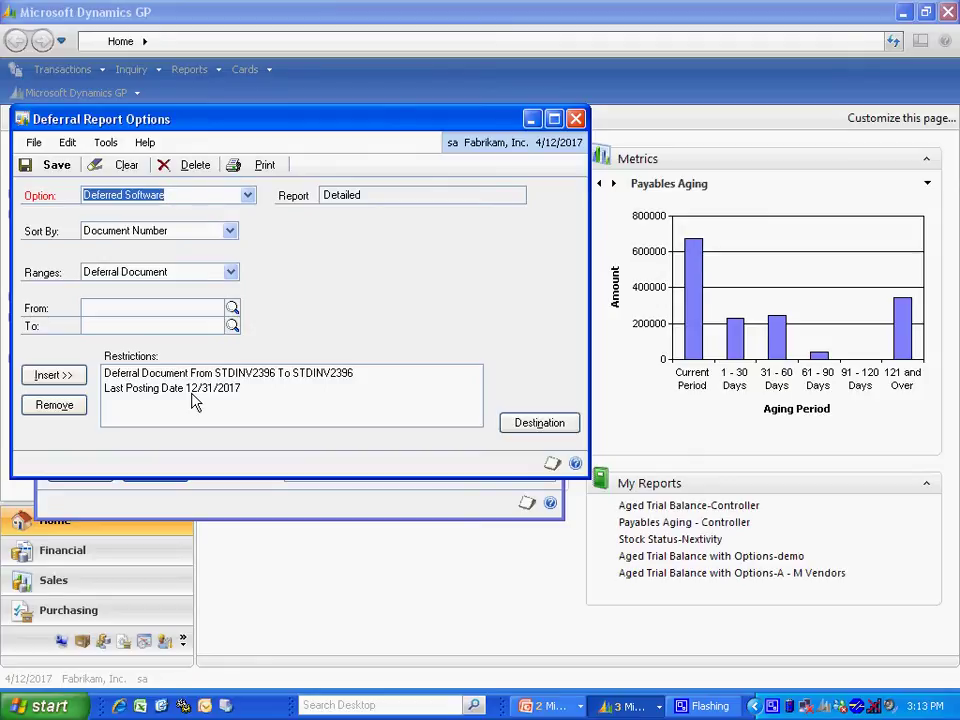
# - Print the Deferred Software deferral report to screen and view it at 75% zoom
pyautogui.click(265, 168)
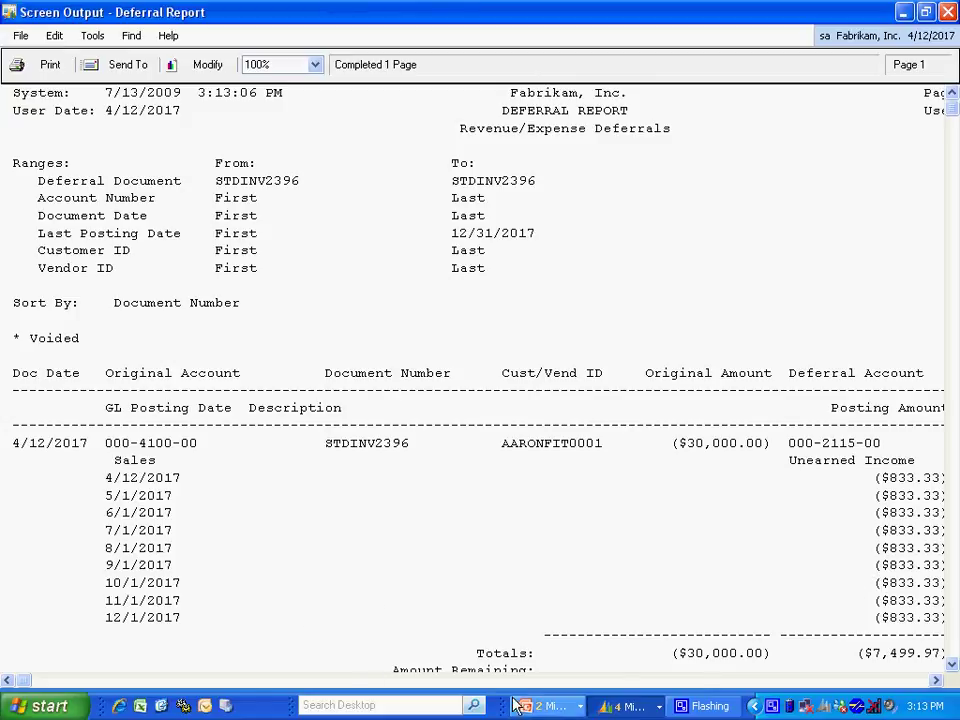
pyautogui.click(315, 64)
pyautogui.click(303, 91)
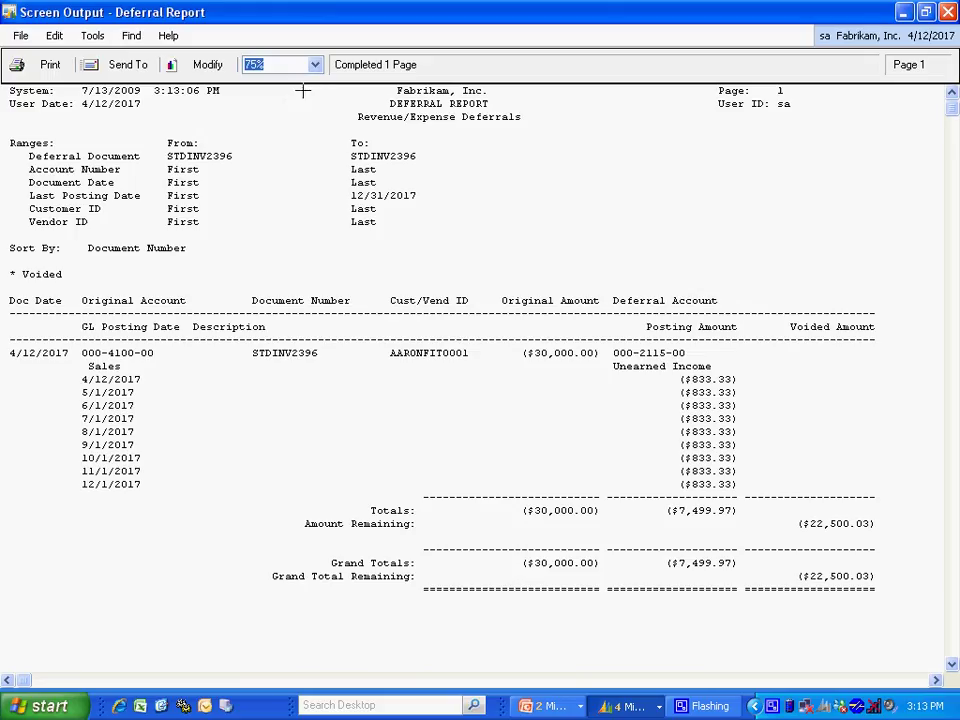